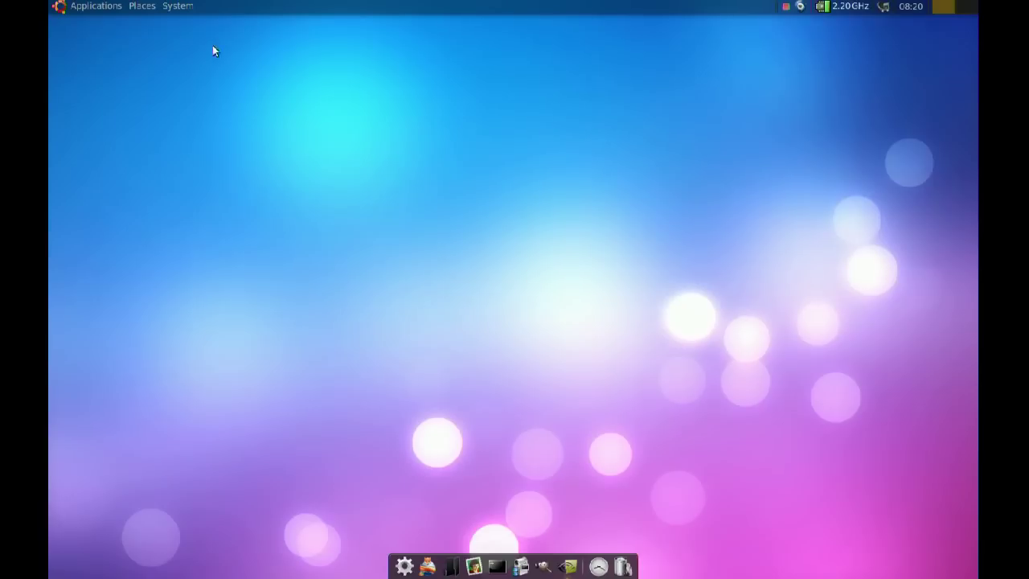
# Launch NVIDIA X Server Settings and show the X Server Display Configuration page
pyautogui.click(178, 7)
pyautogui.moveTo(206, 49)
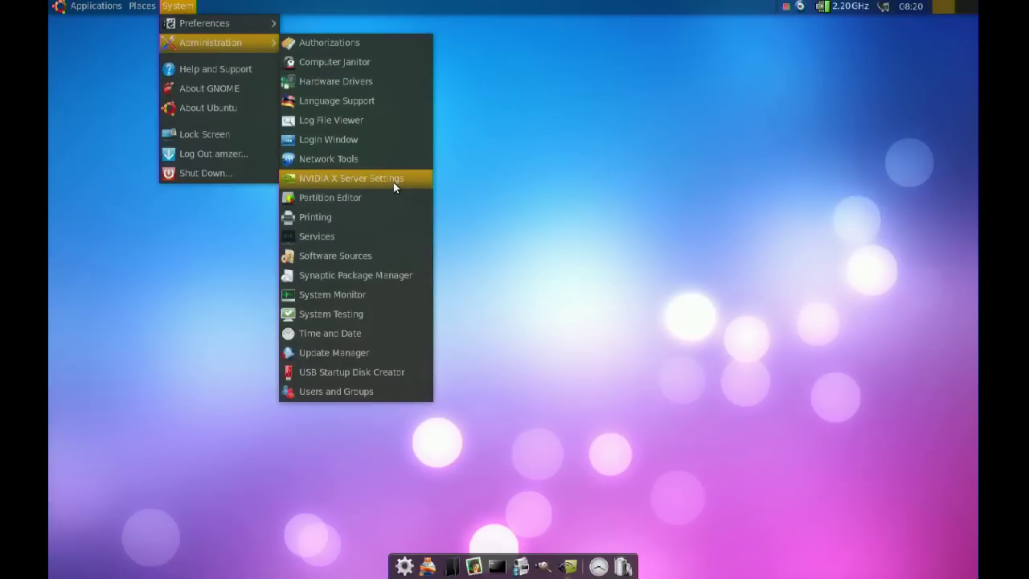
pyautogui.click(568, 566)
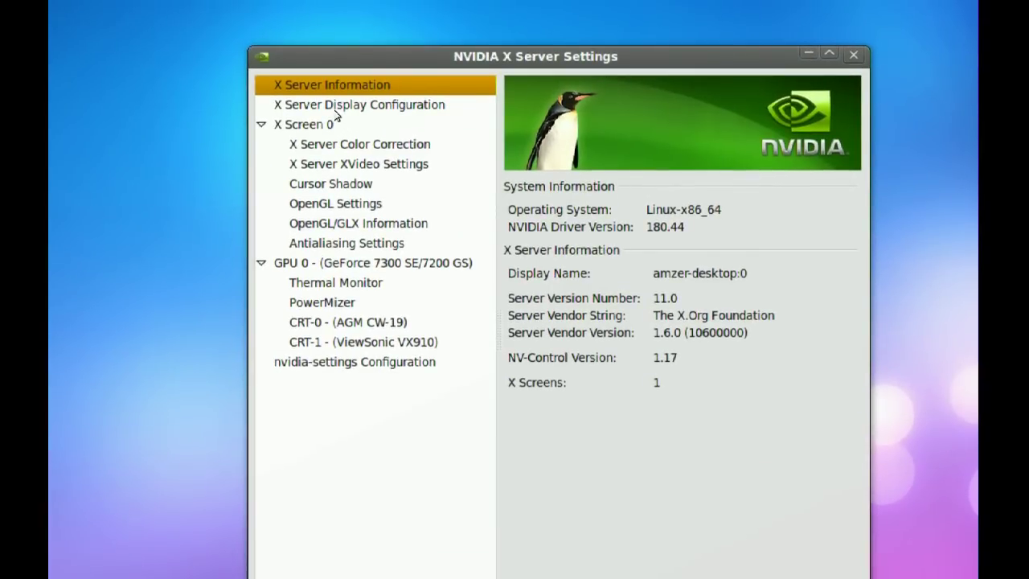
pyautogui.click(335, 109)
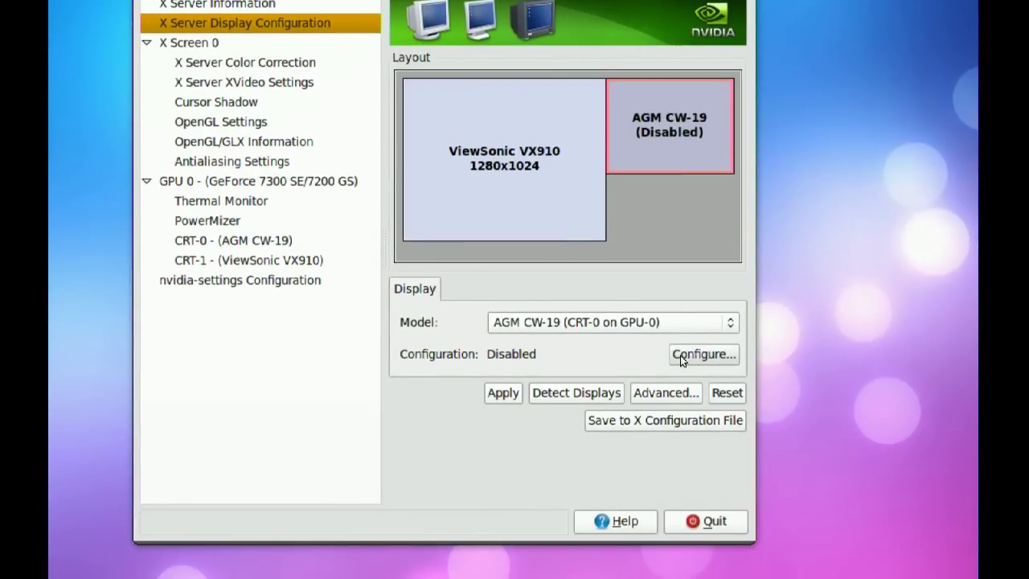
# Configure the disabled AGM CW-19 display as TwinView
pyautogui.click(680, 355)
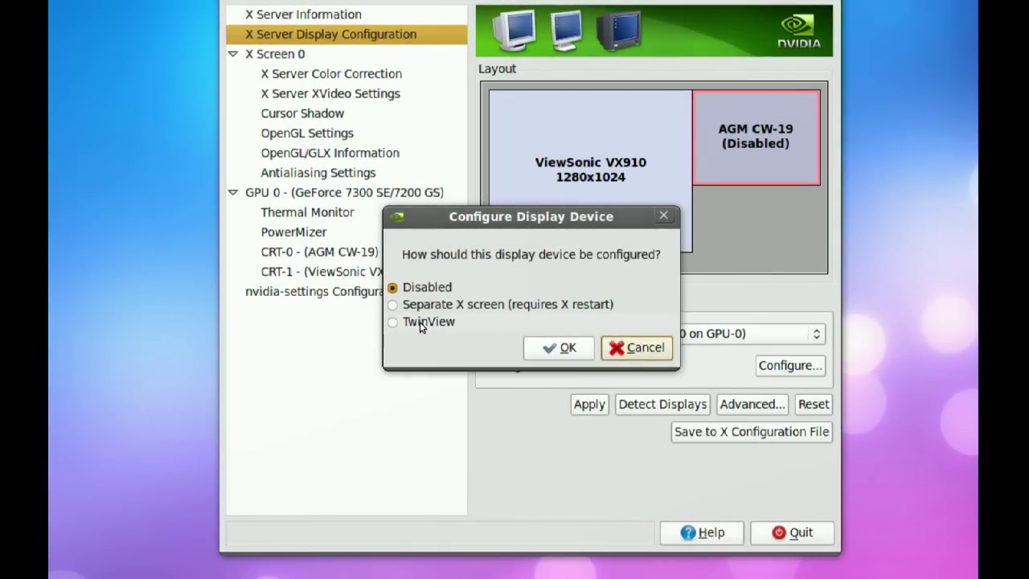
pyautogui.click(420, 322)
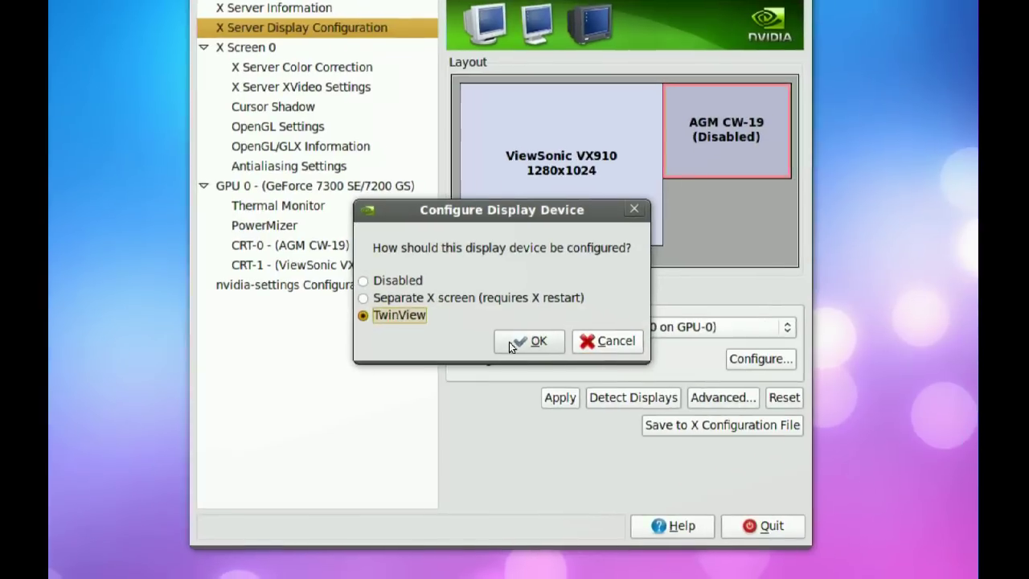
pyautogui.click(524, 341)
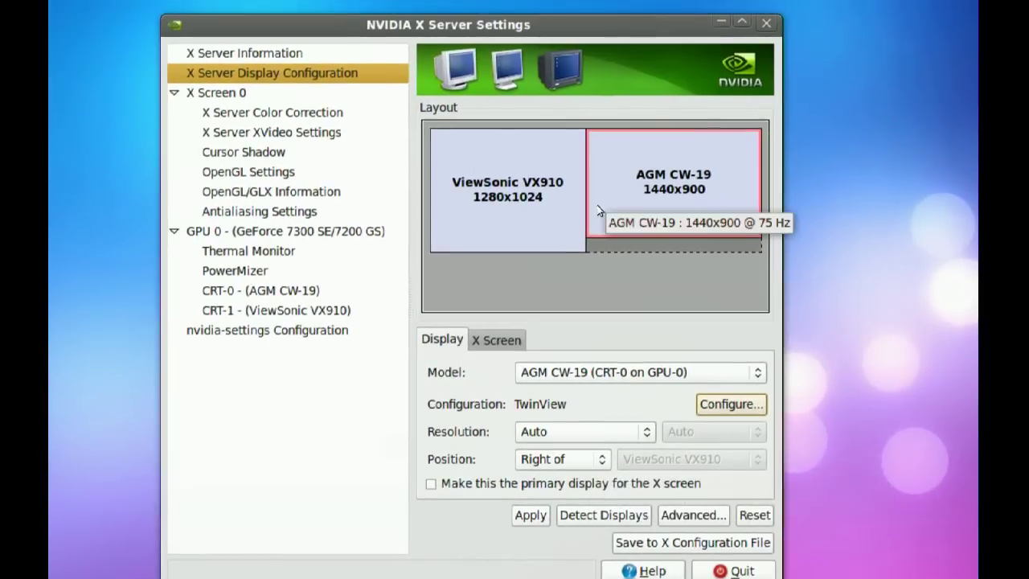
# Set the ViewSonic VX910 display's position to Right of the AGM CW-19
pyautogui.click(550, 136)
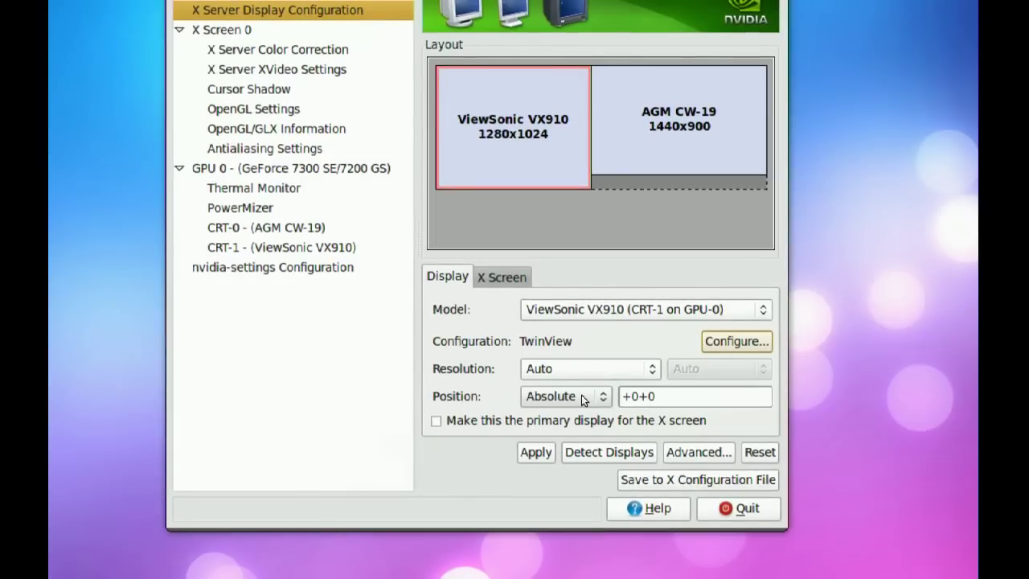
pyautogui.click(581, 395)
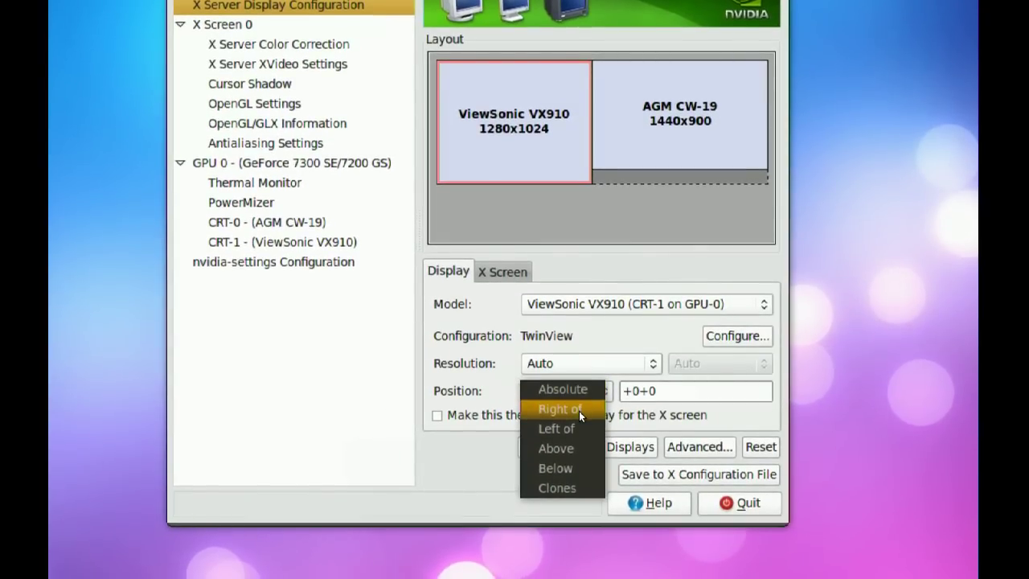
pyautogui.click(579, 411)
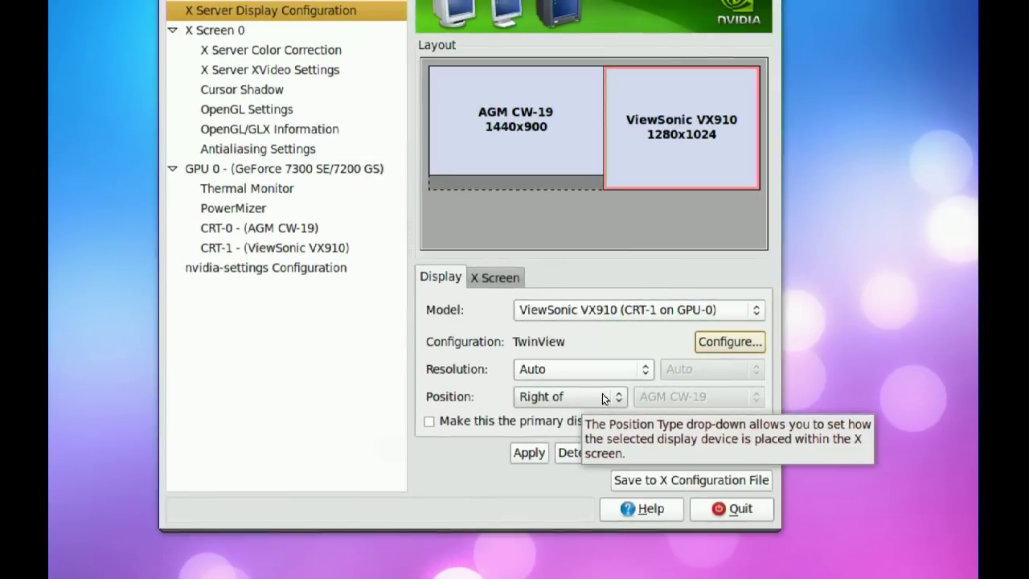
# Switch the ViewSonic VX910 to Absolute positioning and shift it downward in the layout to about +1440+266
pyautogui.click(599, 398)
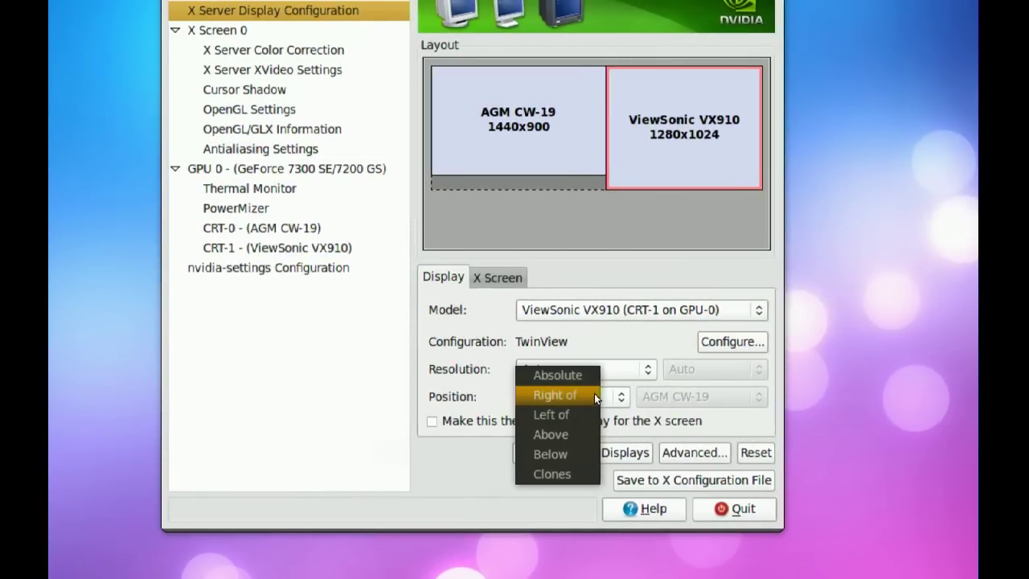
pyautogui.click(590, 379)
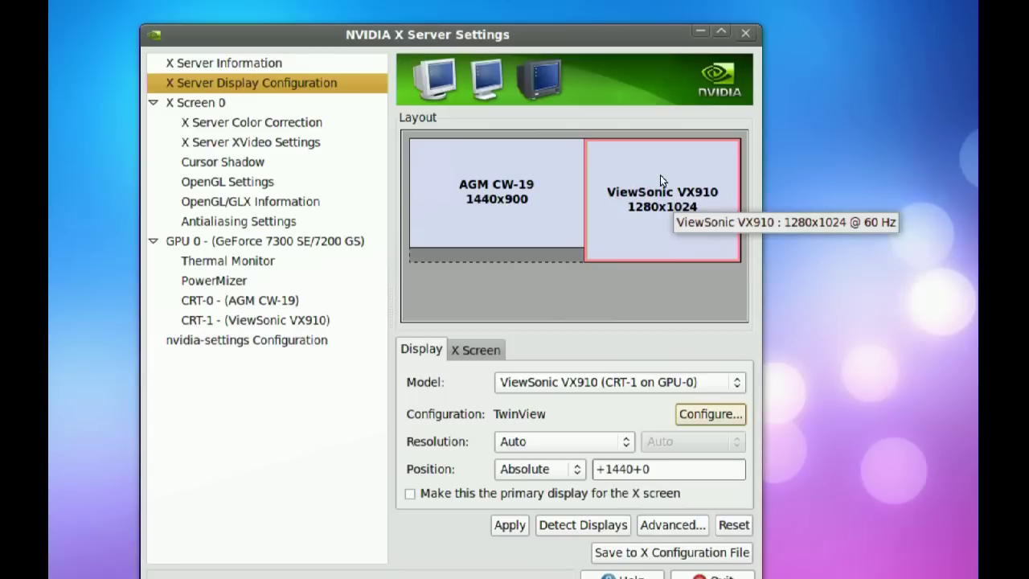
pyautogui.moveTo(660, 177); pyautogui.dragTo(660, 201)
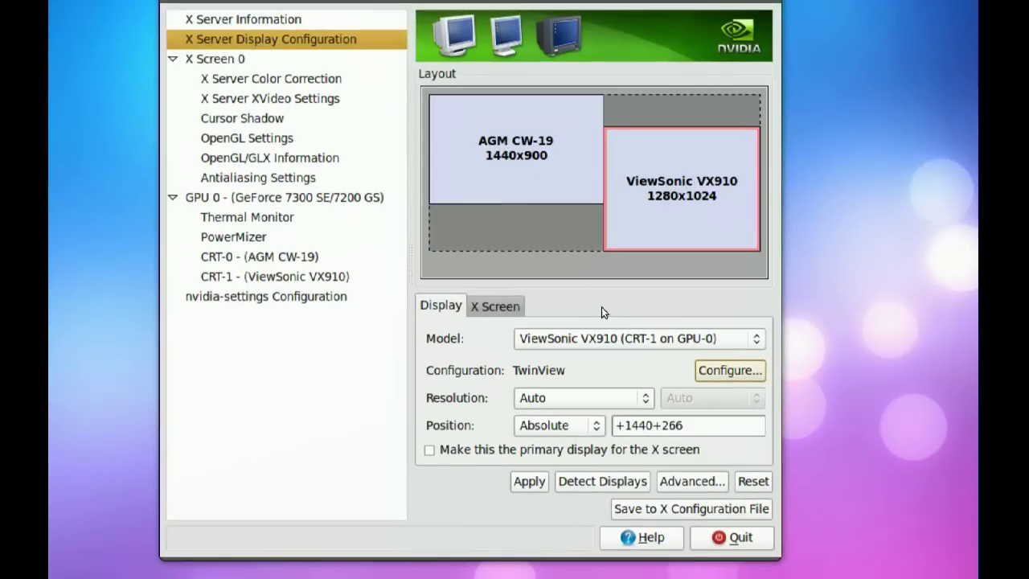
# Examine the X screen's available color depths, keep the current one and return to the display settings
pyautogui.click(496, 306)
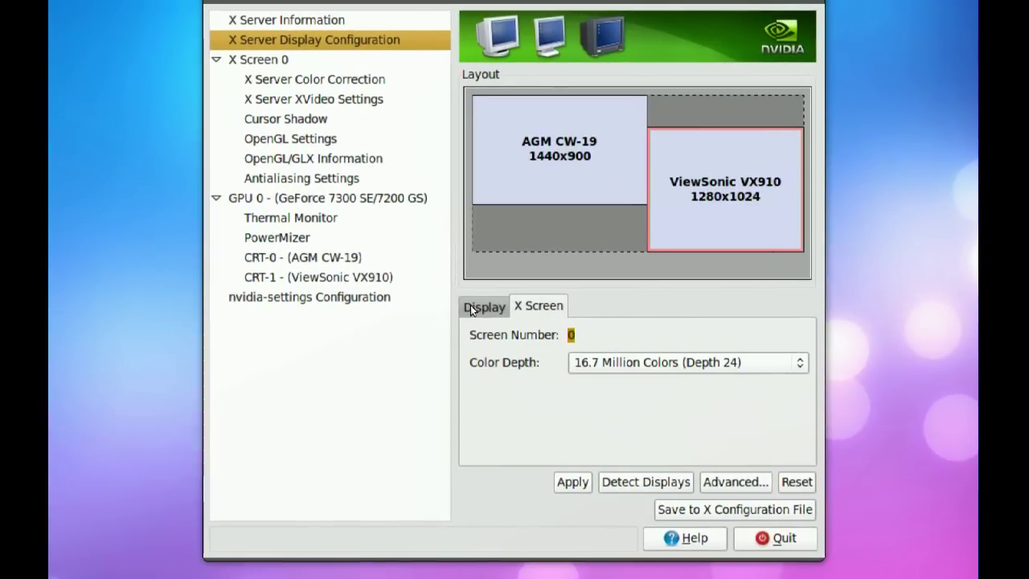
pyautogui.click(632, 353)
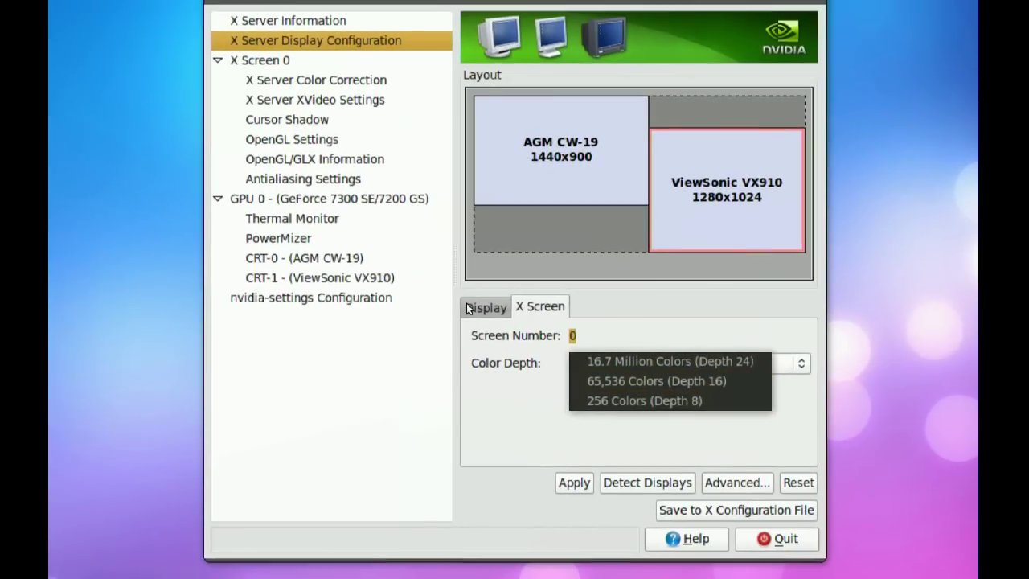
pyautogui.click(425, 294)
pyautogui.click(475, 308)
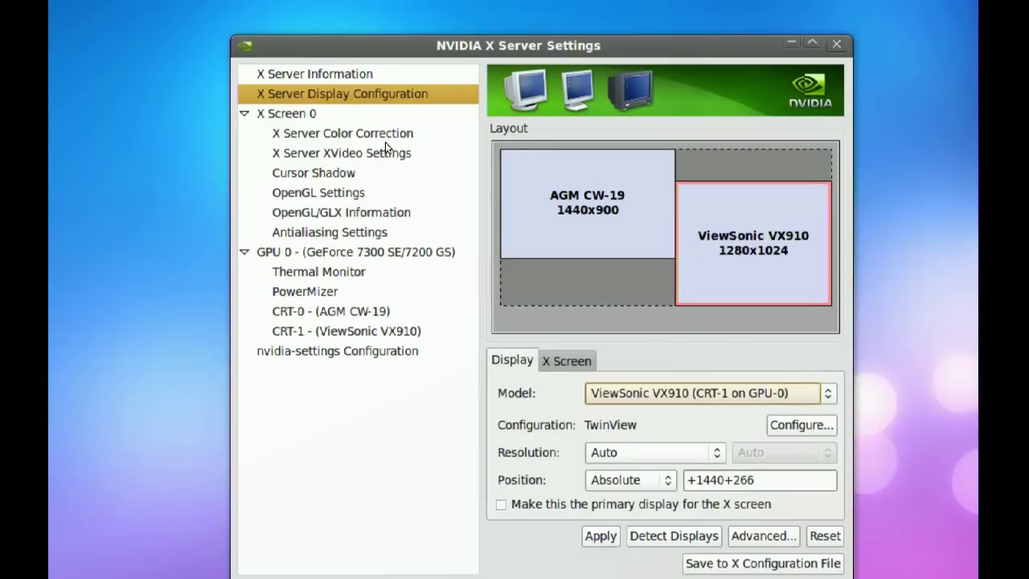
# Go to the X Server Color Correction settings and make Red the active color channel
pyautogui.click(382, 134)
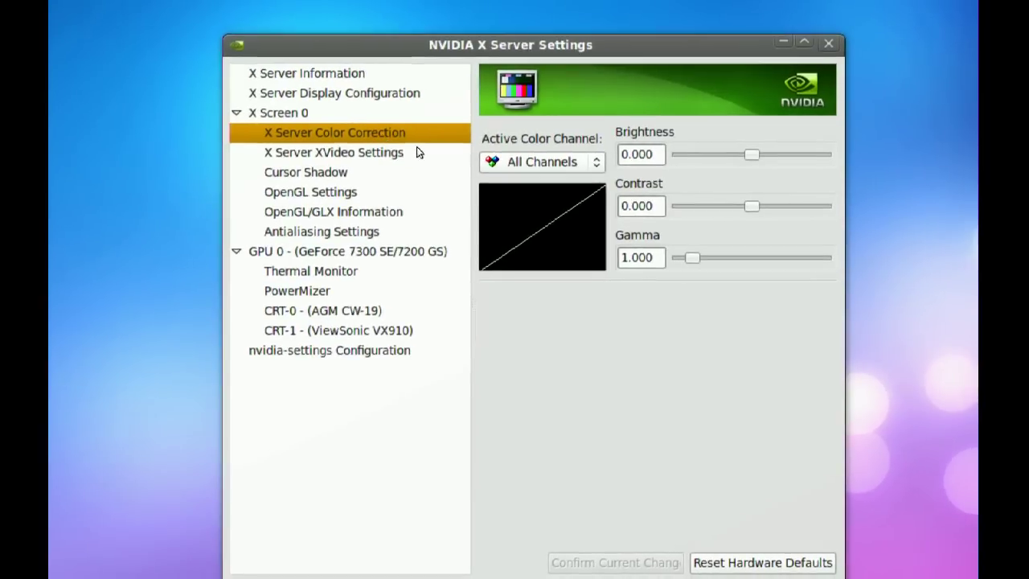
pyautogui.click(520, 163)
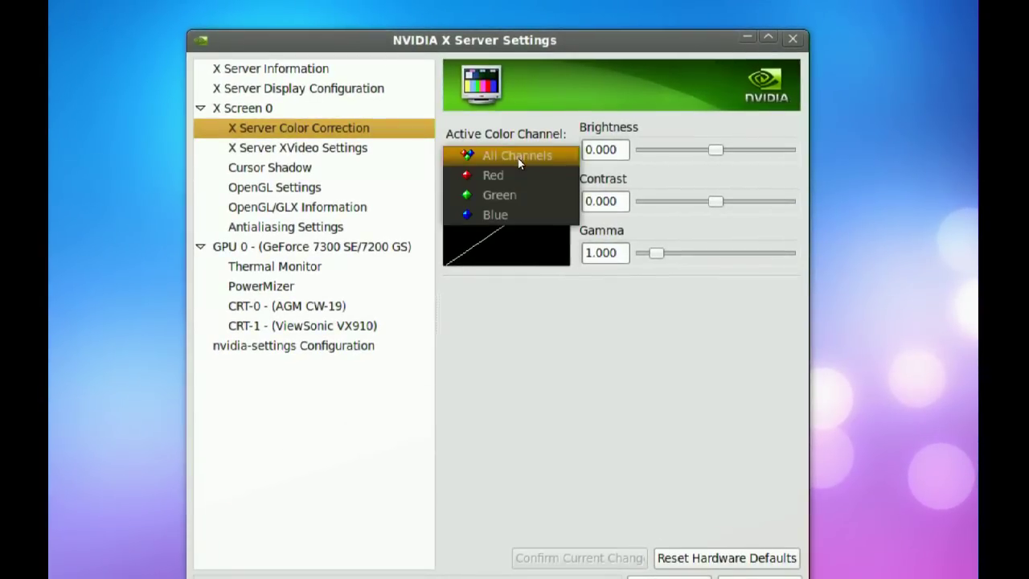
pyautogui.click(515, 167)
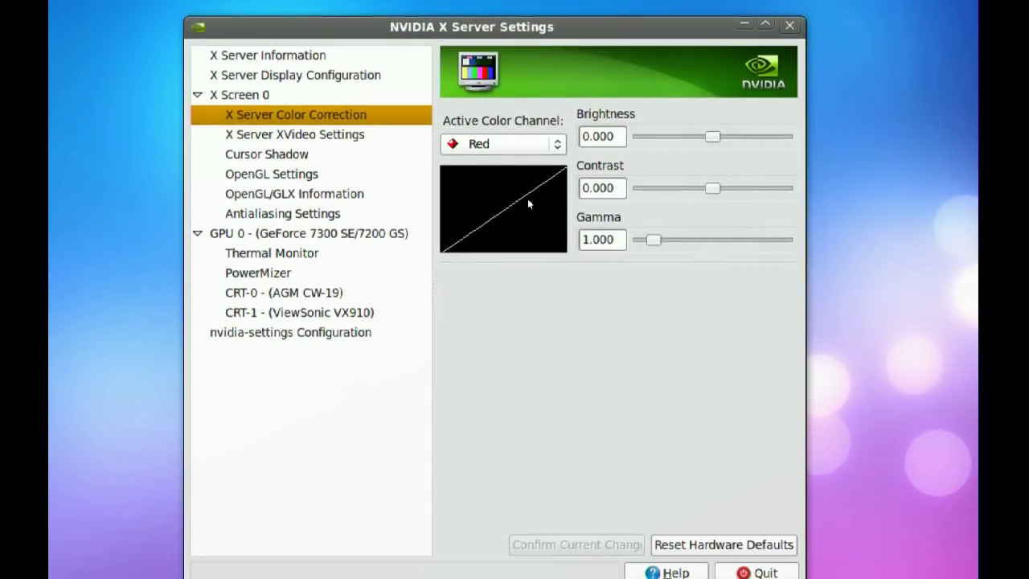
pyautogui.click(536, 144)
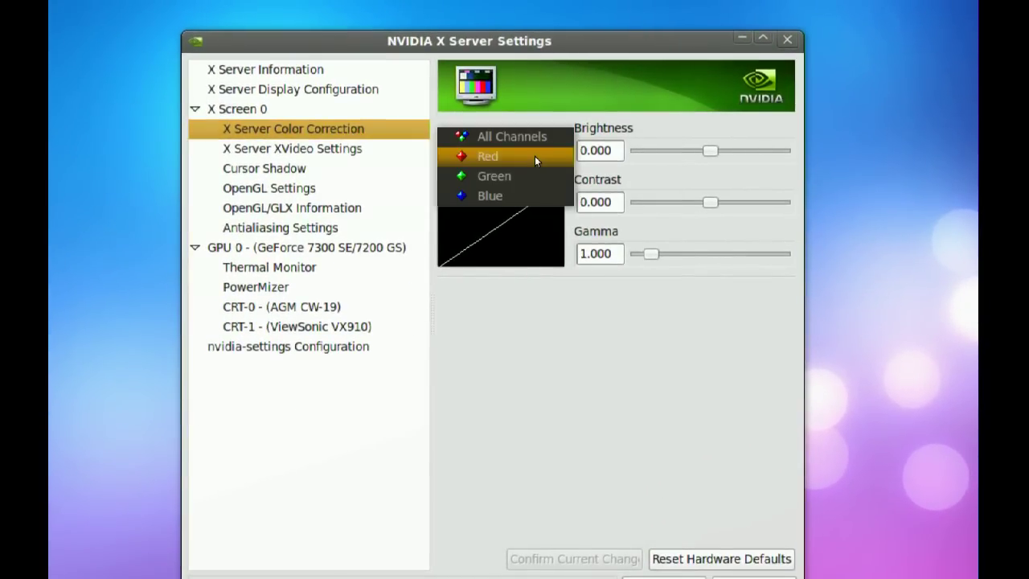
pyautogui.click(537, 144)
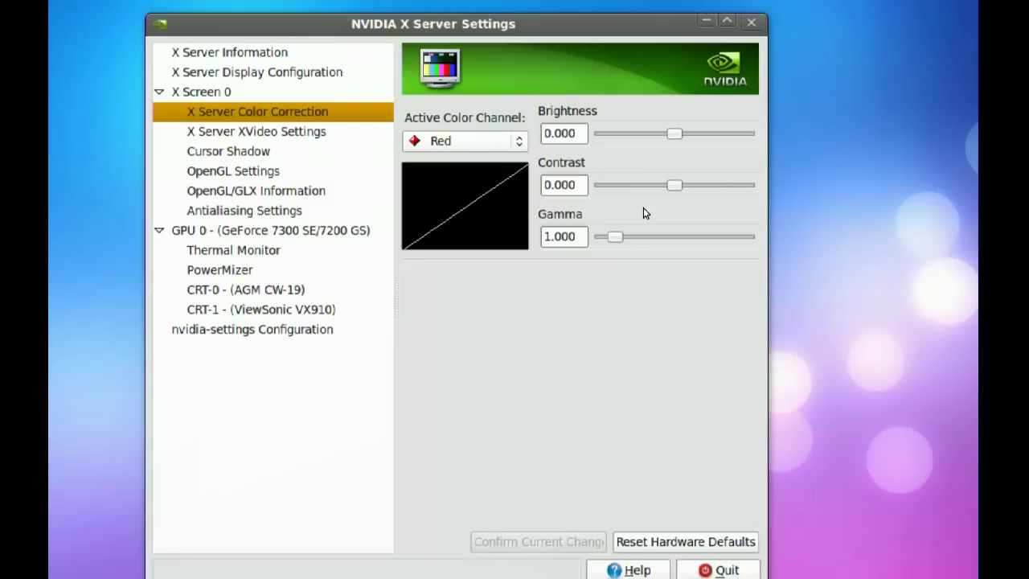
# Try a red channel contrast of about 0.036 and reset the color correction to hardware defaults
pyautogui.moveTo(672, 187)
pyautogui.mouseDown()
pyautogui.moveTo(641, 191)
pyautogui.moveTo(669, 192)
pyautogui.mouseUp()
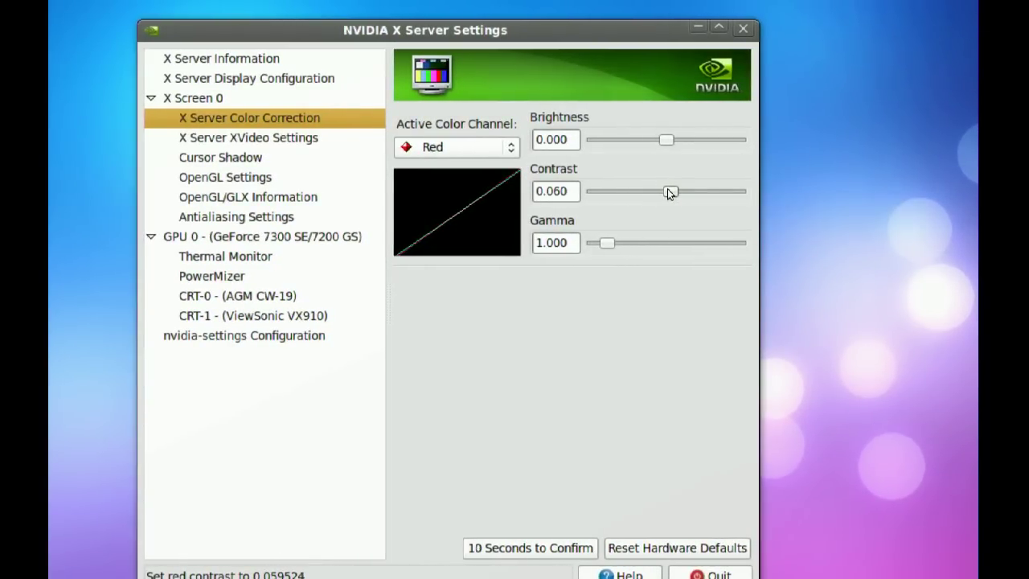
pyautogui.scroll(2, 668, 193)
pyautogui.scroll(-2, 668, 192)
pyautogui.scroll(-3, 668, 193)
pyautogui.scroll(1, 669, 194)
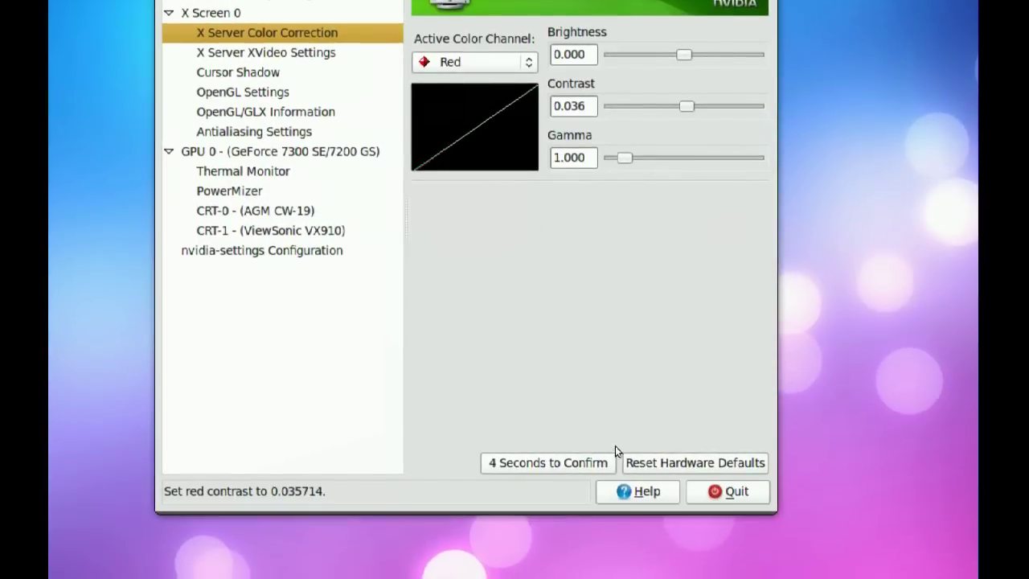
pyautogui.click(637, 457)
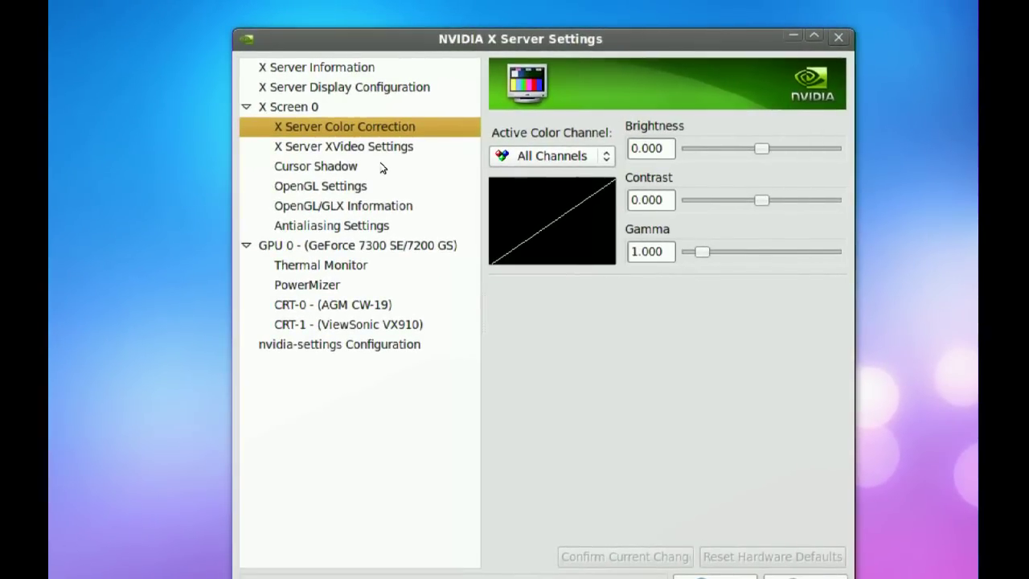
# Enable the cursor shadow, view its color selector without changing the color, and disable the shadow again
pyautogui.click(374, 164)
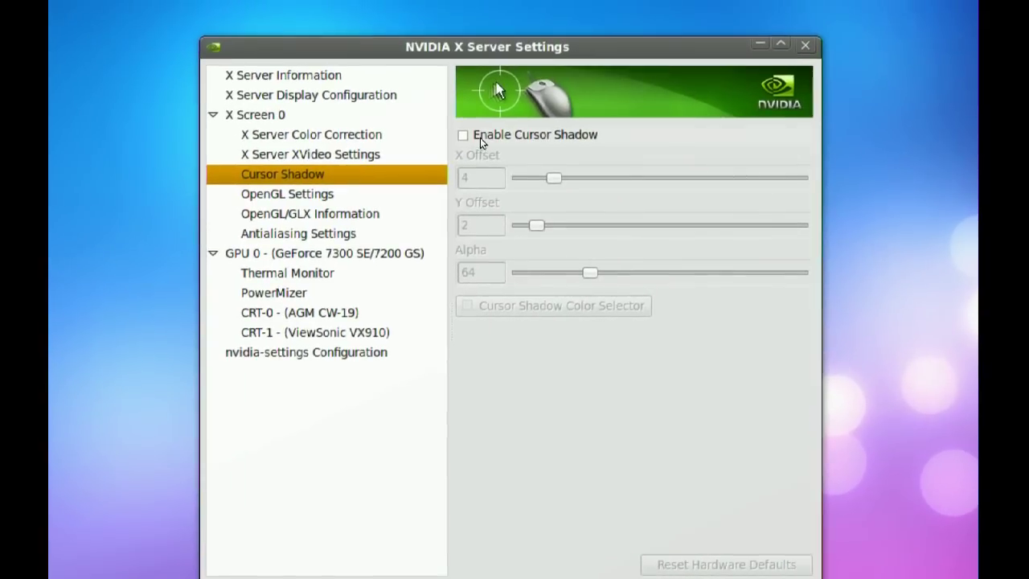
pyautogui.click(474, 127)
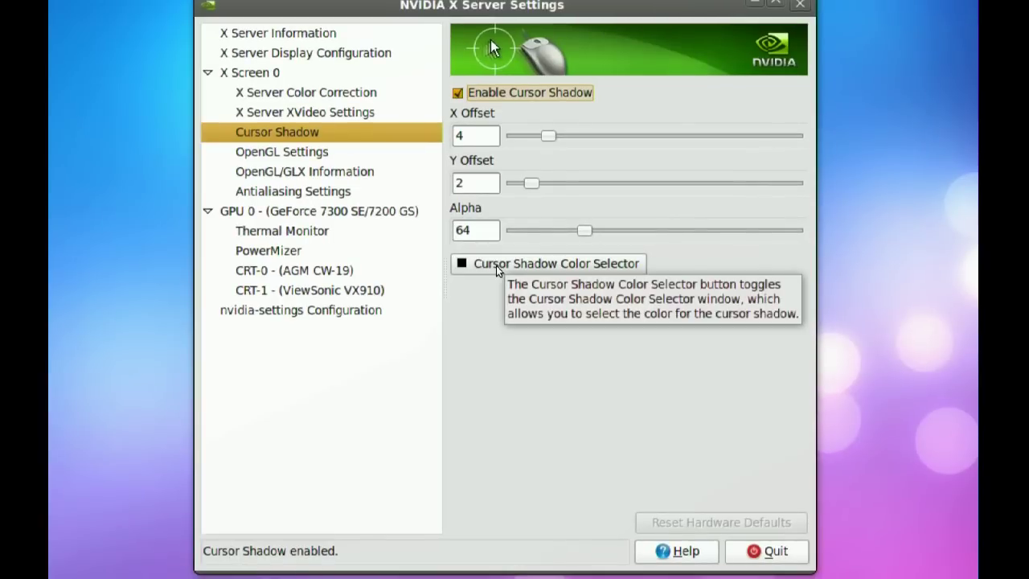
pyautogui.click(496, 267)
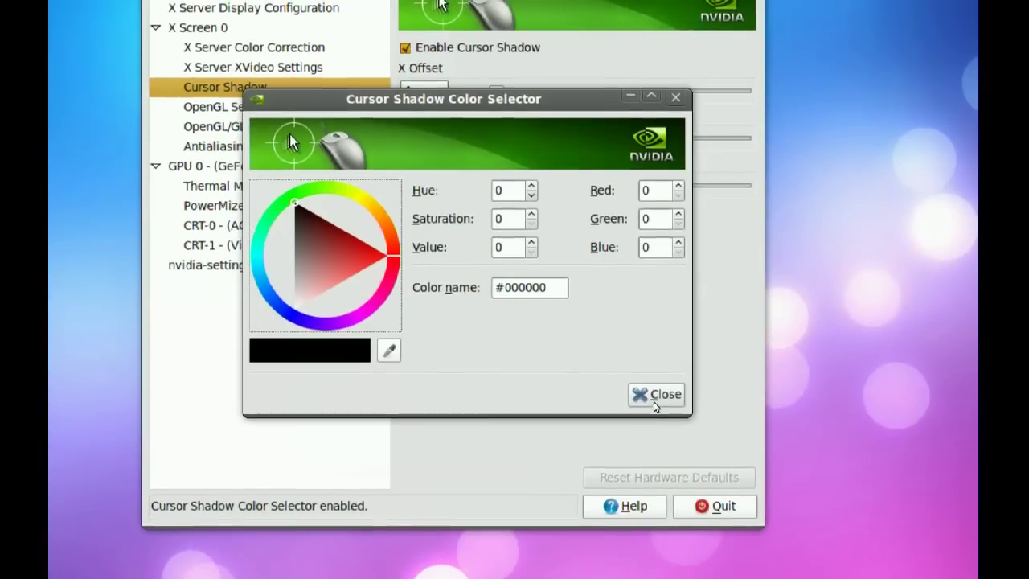
pyautogui.click(709, 439)
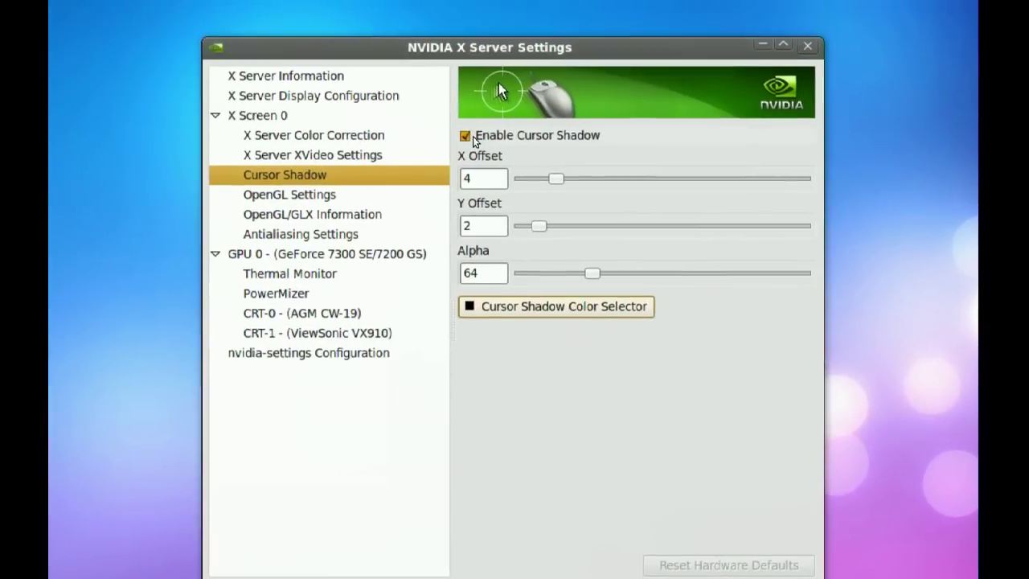
pyautogui.click(439, 114)
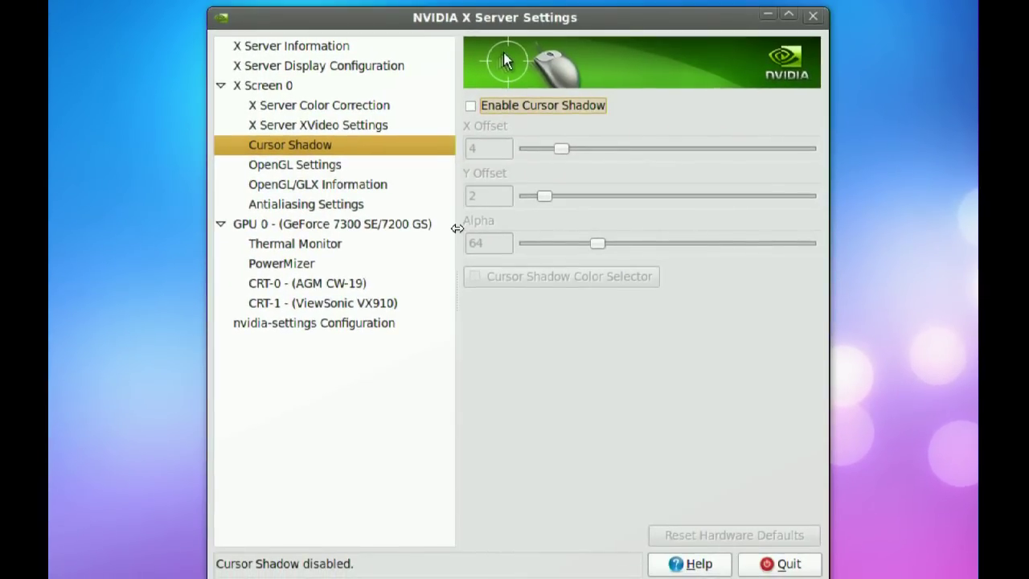
# Examine the GPU's Thermal Monitor readings and the PowerMizer clock and performance information
pyautogui.click(330, 243)
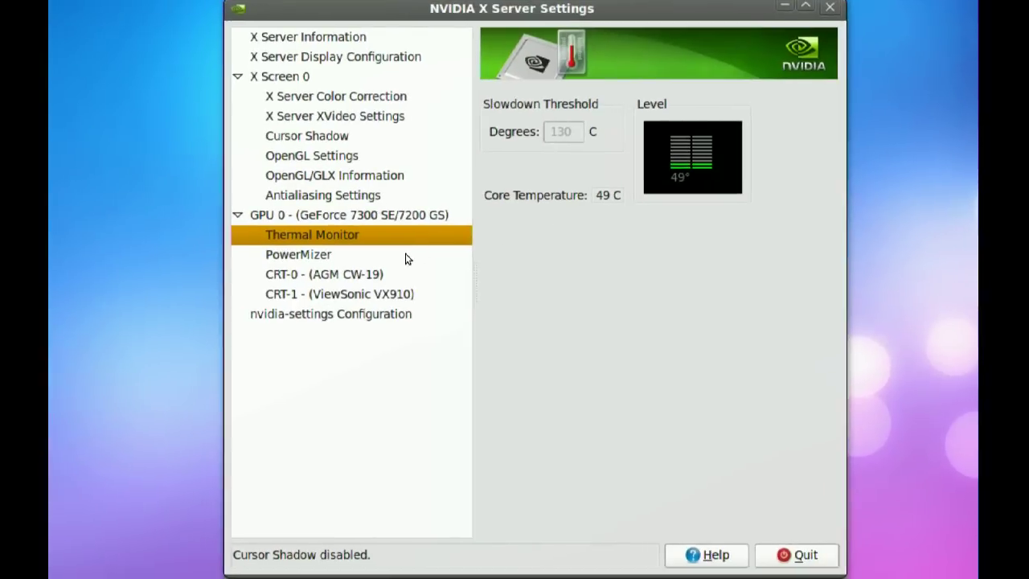
pyautogui.click(373, 255)
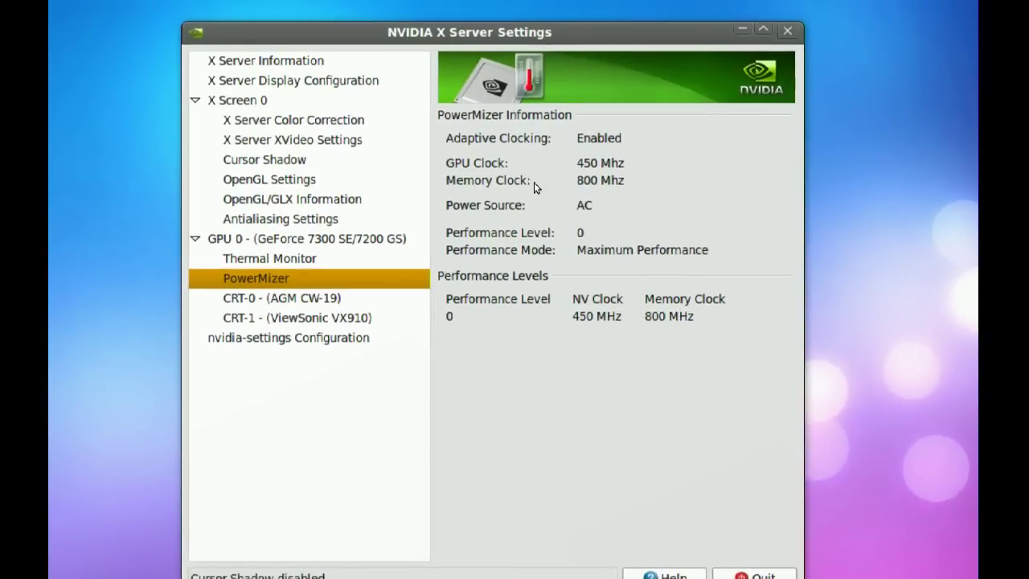
pyautogui.moveTo(581, 186)
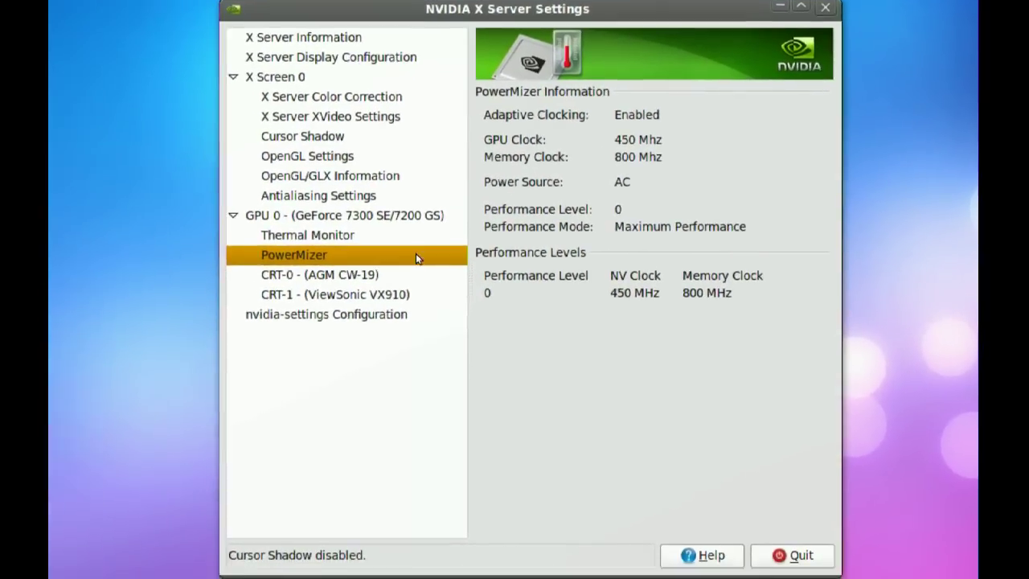
# Compare the CRT-0 (AGM CW-19) and CRT-1 (ViewSonic VX910) settings, keeping CRT-0's image sharpening at 0
pyautogui.click(381, 268)
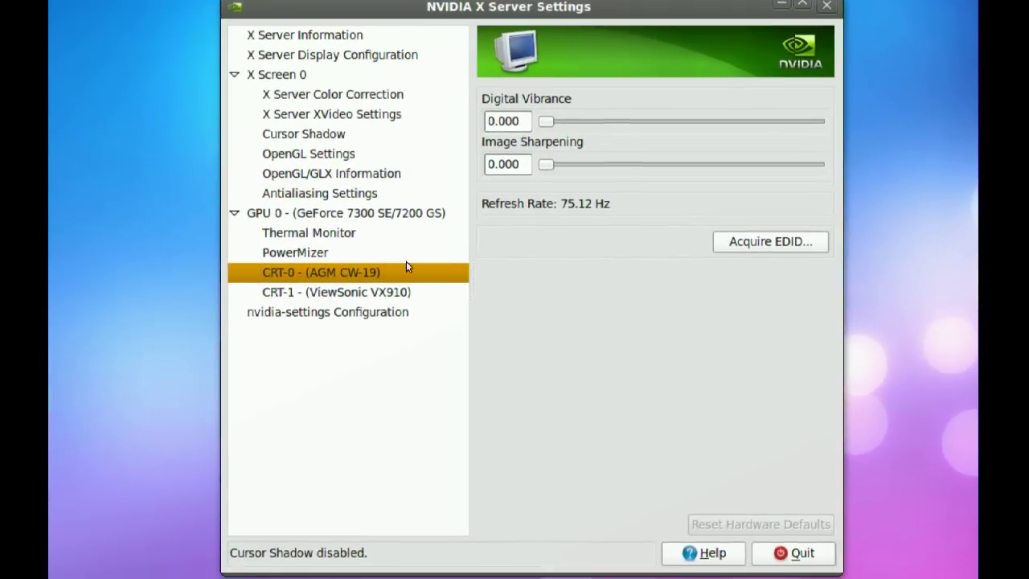
pyautogui.click(330, 301)
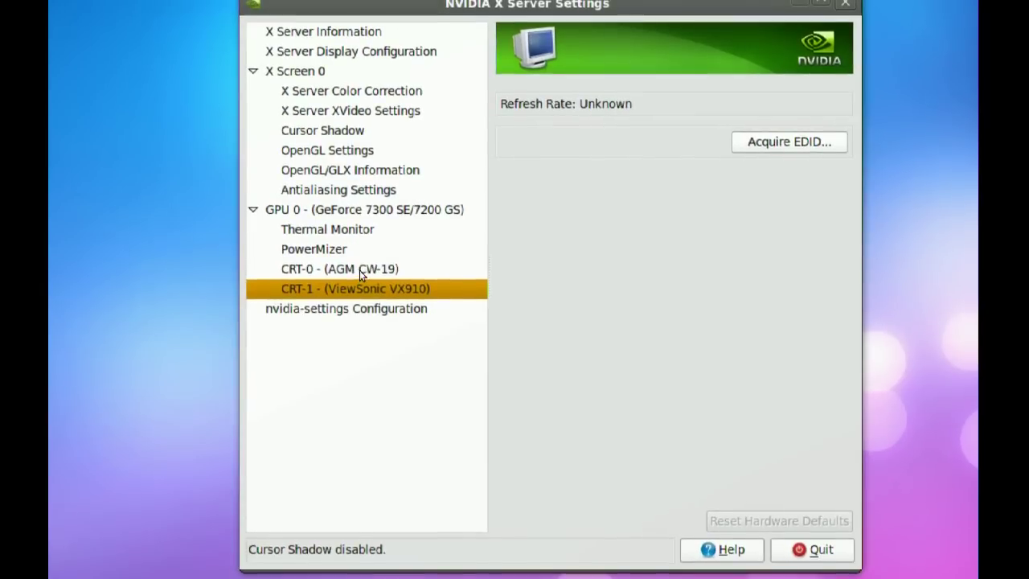
pyautogui.click(360, 265)
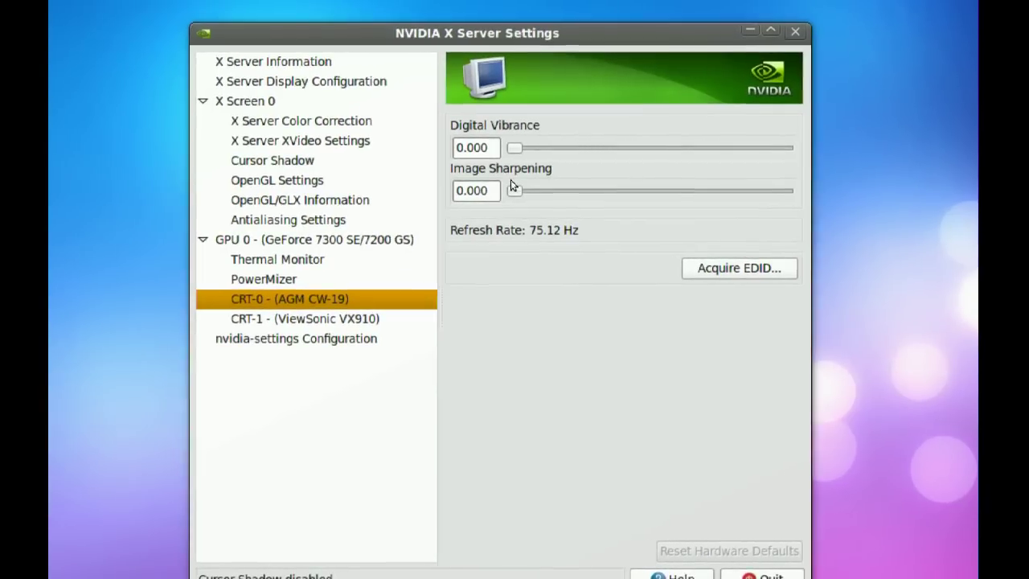
pyautogui.moveTo(503, 193)
pyautogui.mouseDown()
pyautogui.moveTo(521, 191)
pyautogui.moveTo(504, 191)
pyautogui.mouseUp()
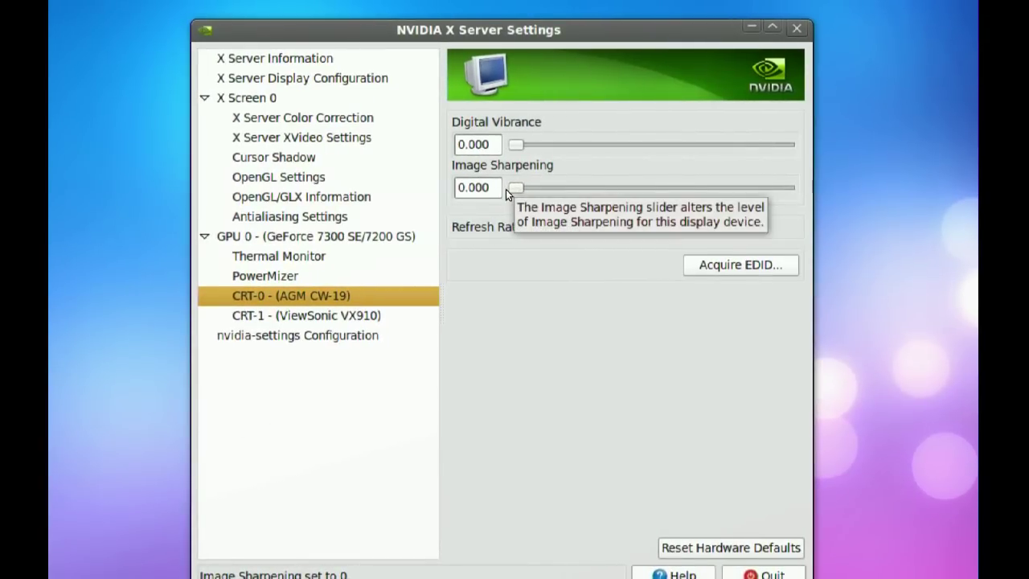